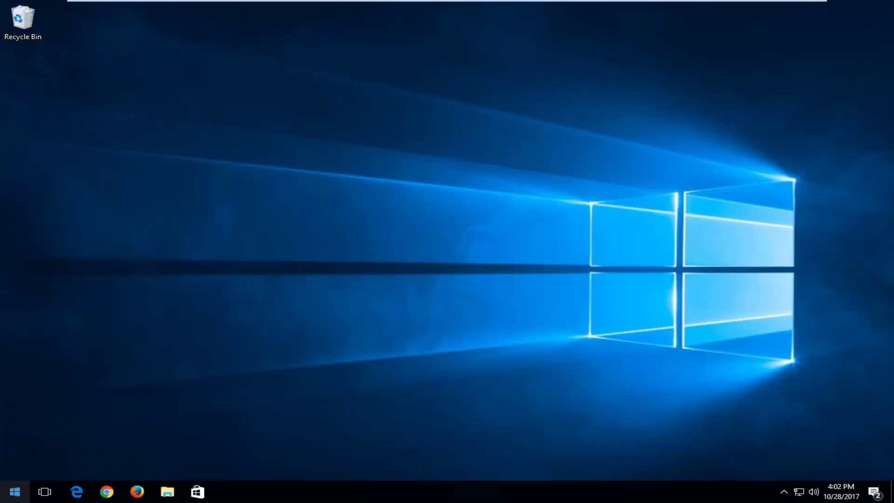
Open the Start menu to search for 'settings'.
click(14, 491)
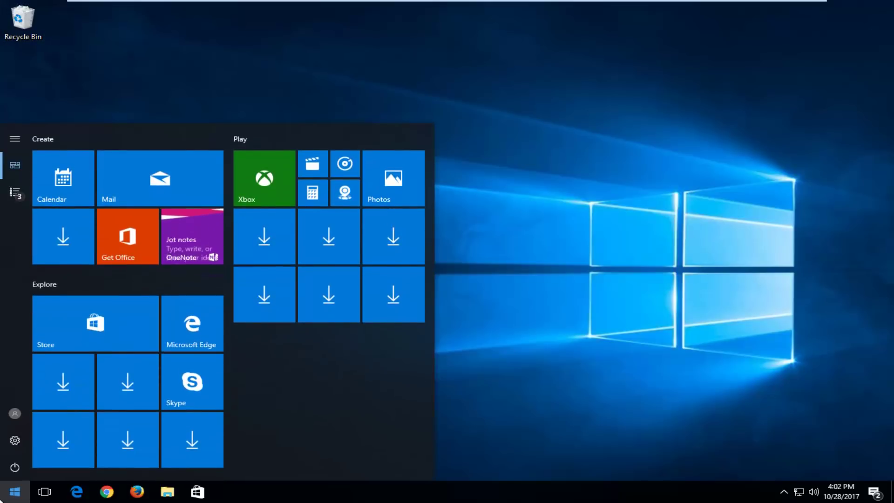
text(settings)
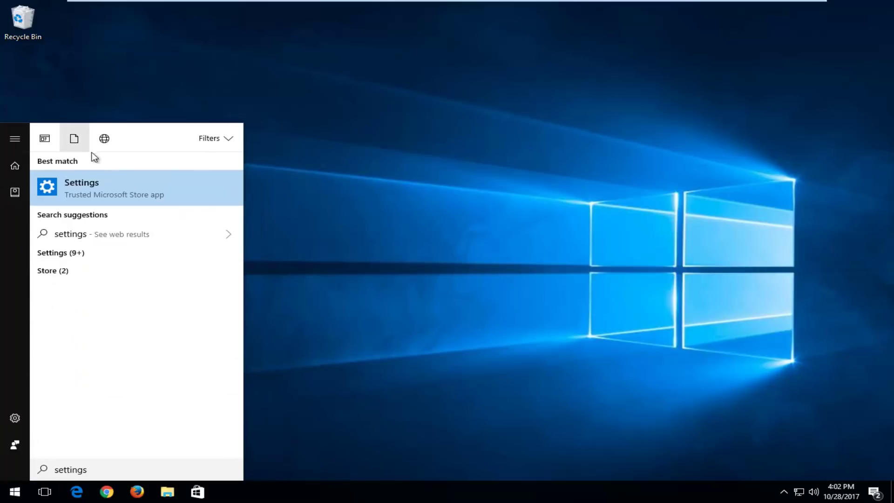
Launch Settings from the search results and go to the Gaming section.
click(64, 186)
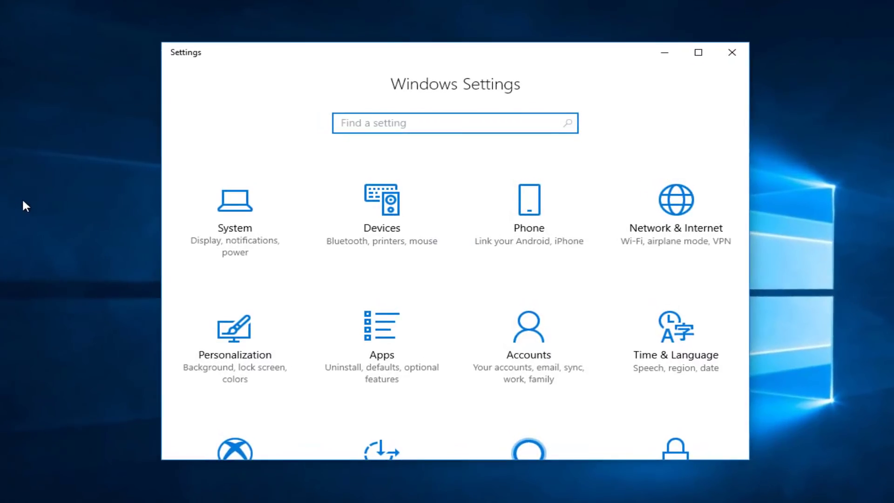
scroll(423, 194, down, 2)
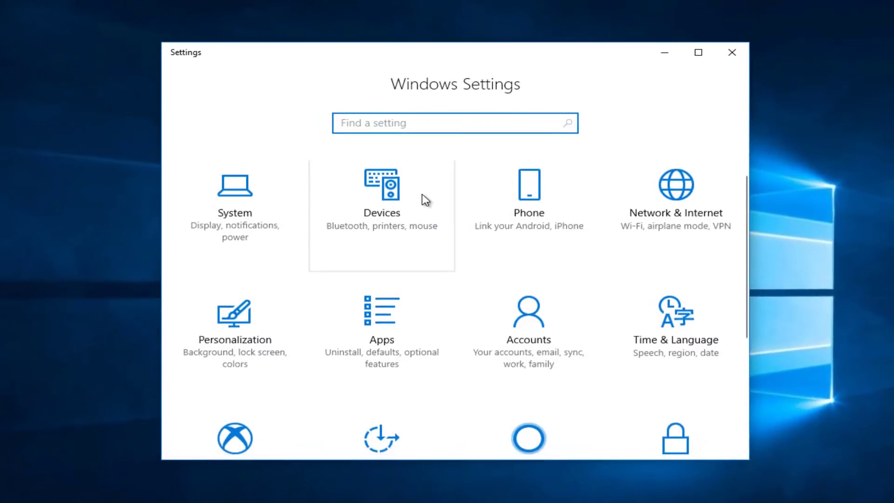
scroll(422, 199, down, 4)
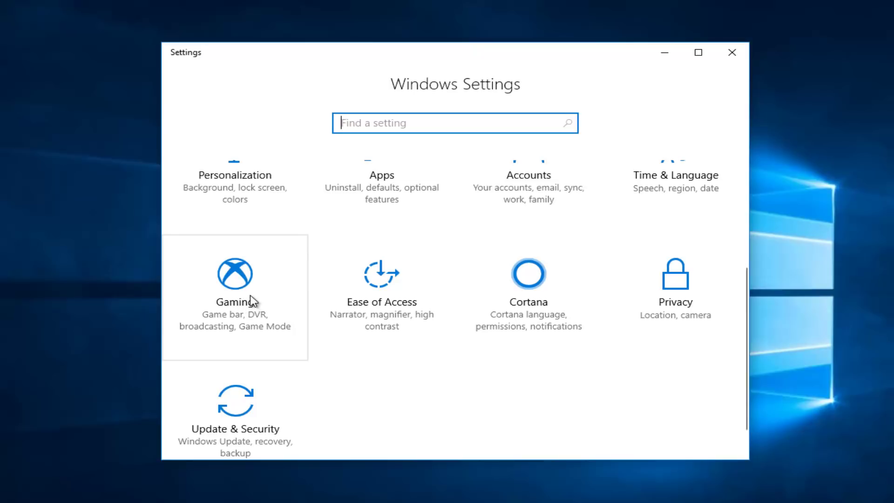
click(259, 303)
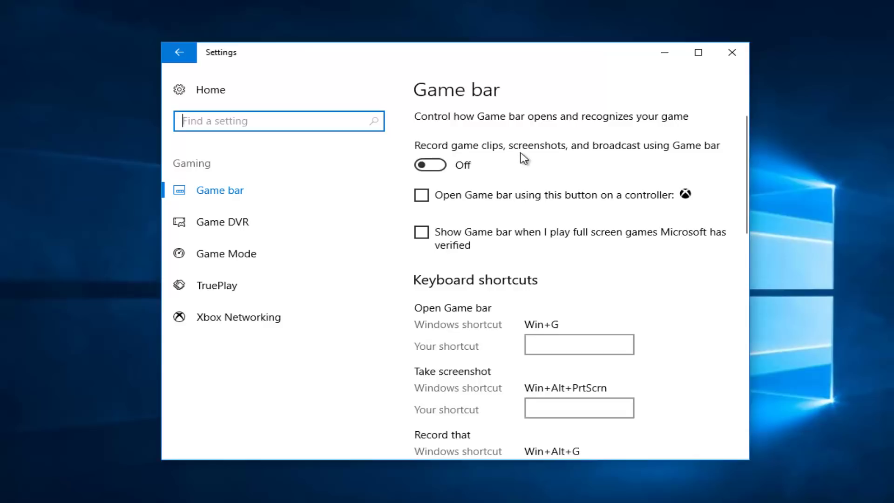
Turn on Game bar recording and enable the controller-button and verified full-screen game options.
click(439, 165)
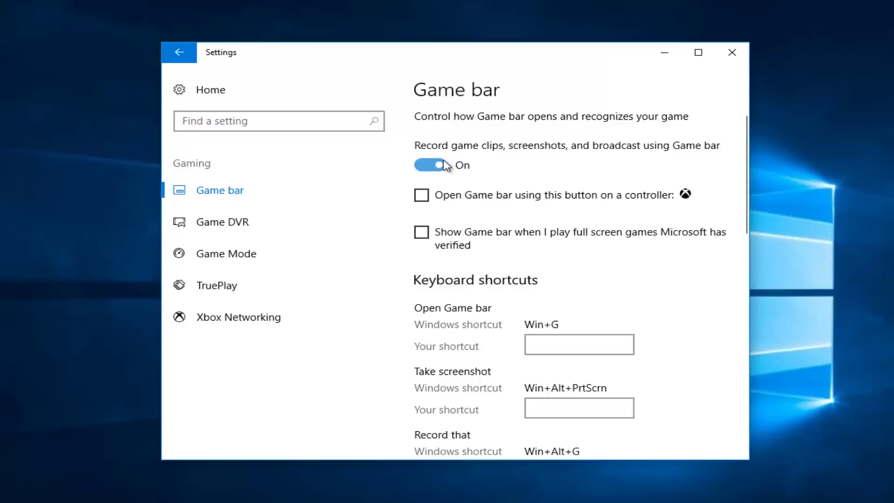
click(419, 196)
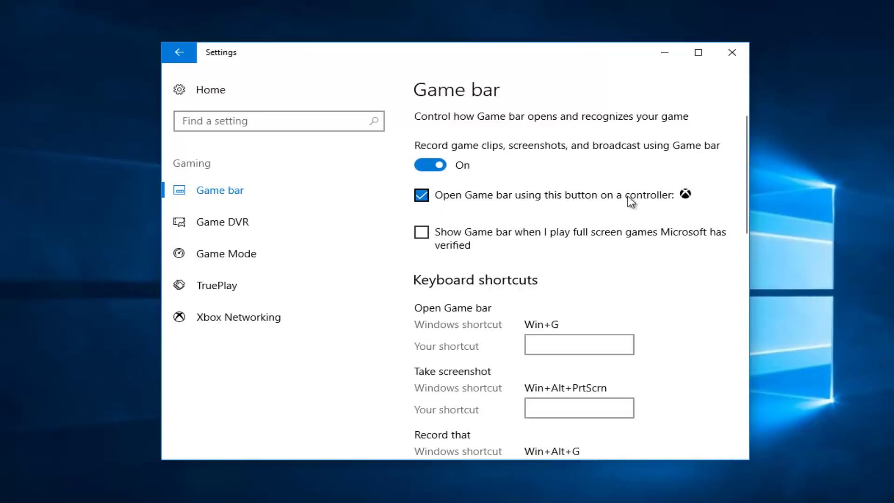
click(422, 232)
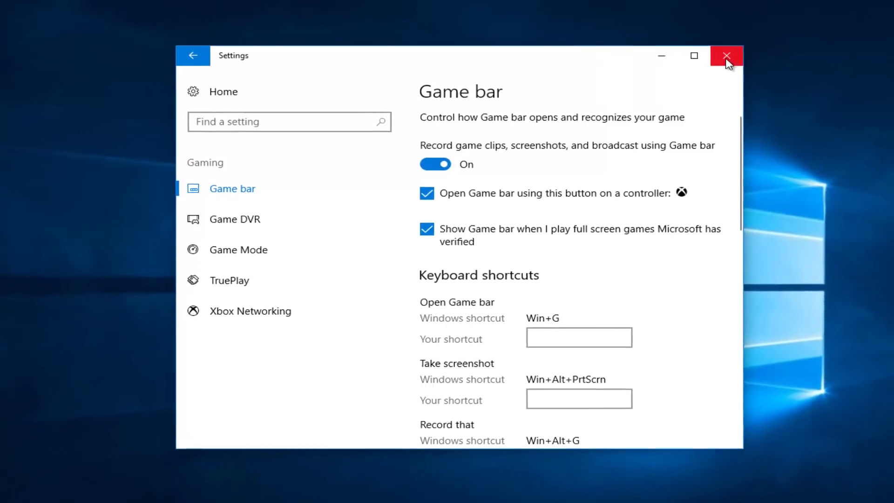
Close the Settings window to return to the desktop.
click(727, 56)
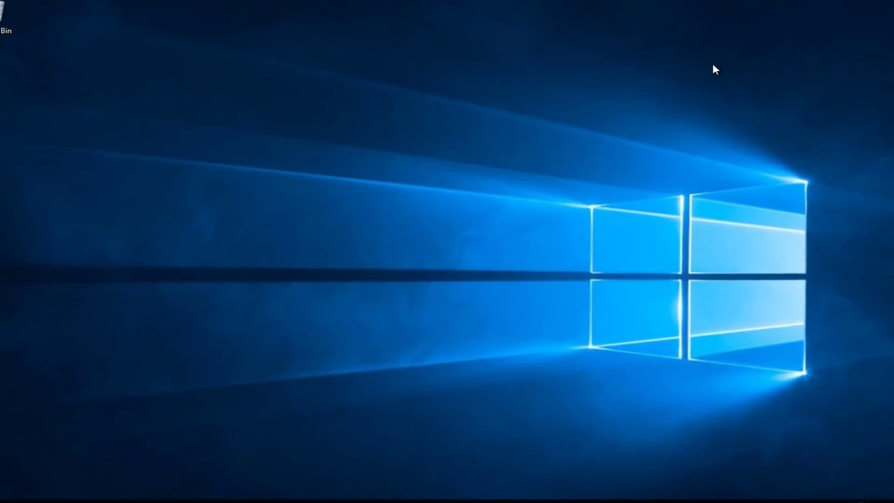